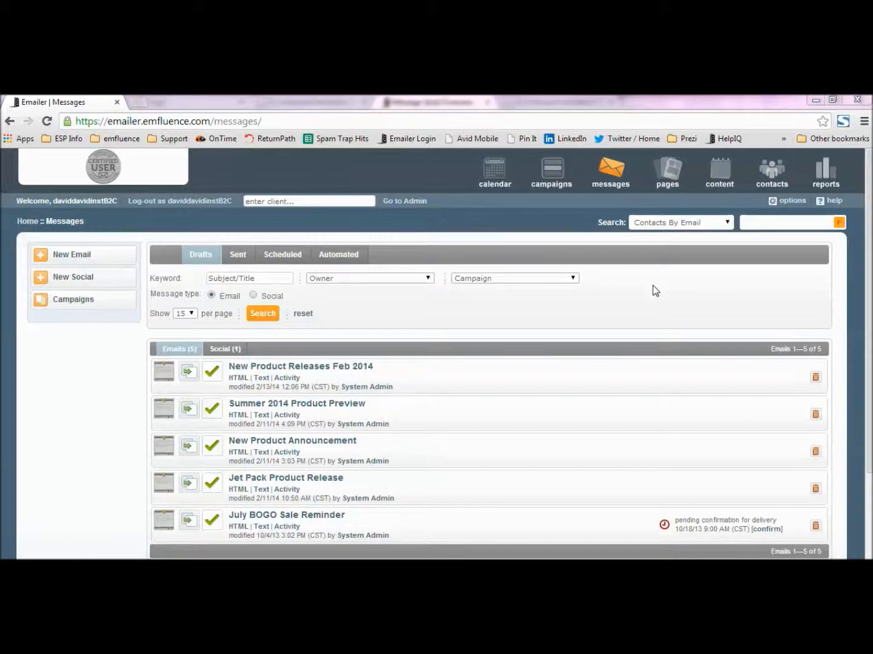
# Create a new manual email based on the ACME Jet Packs template
pyautogui.moveTo(80, 255)
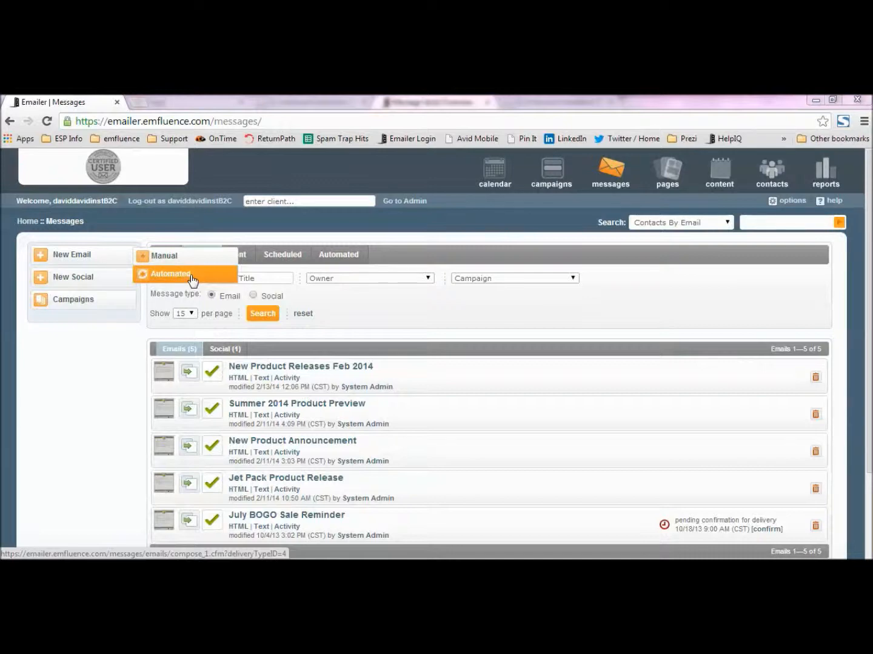
pyautogui.click(174, 262)
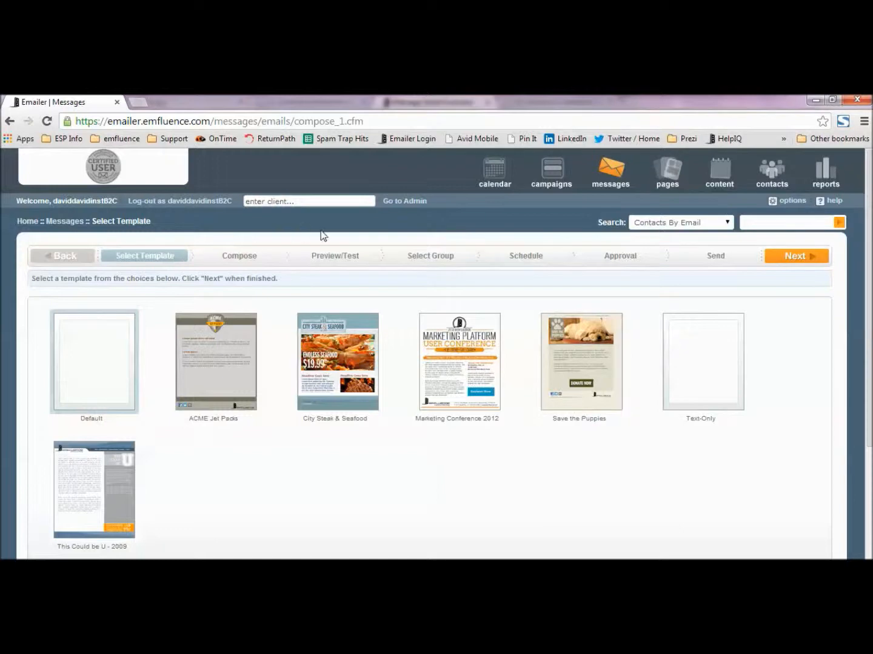
pyautogui.click(238, 361)
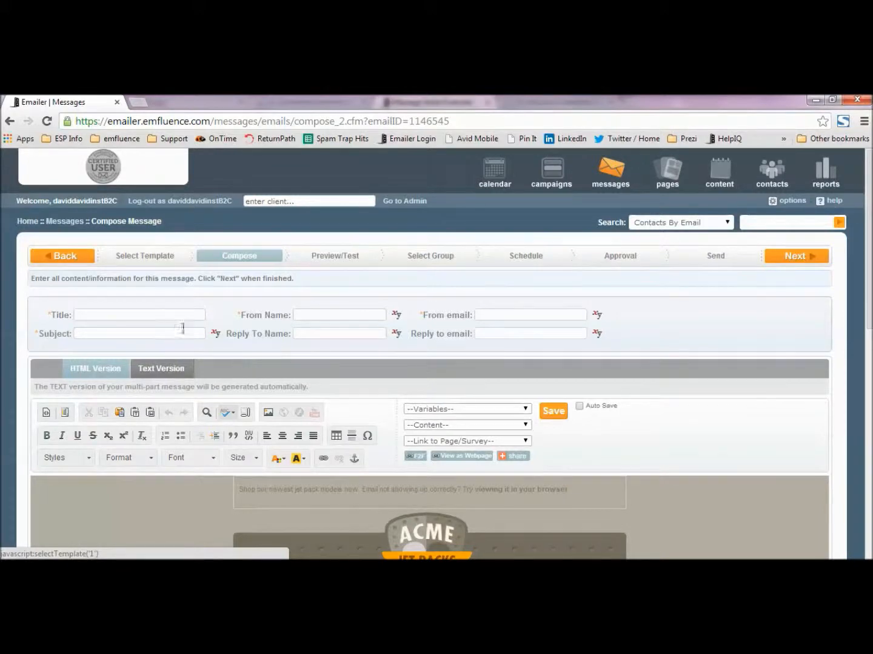
# Compose the message with title "Summer '14 Product Annuncement", subject "Check out this summer's hottest new products!", Acme Jet Packs sender details and the pasted product content
pyautogui.click(165, 316)
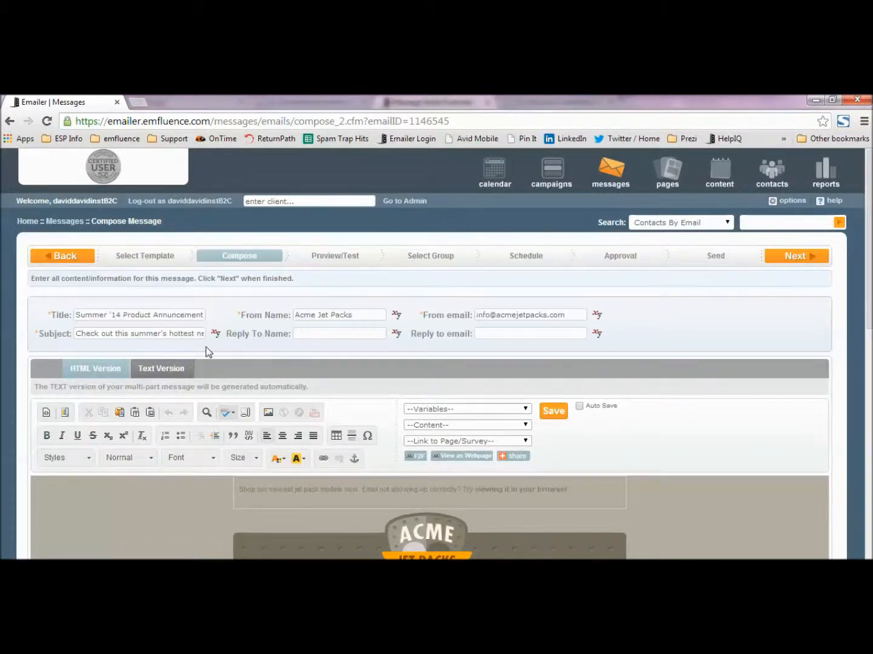
pyautogui.scroll(-4, 206, 352)
pyautogui.click(248, 384)
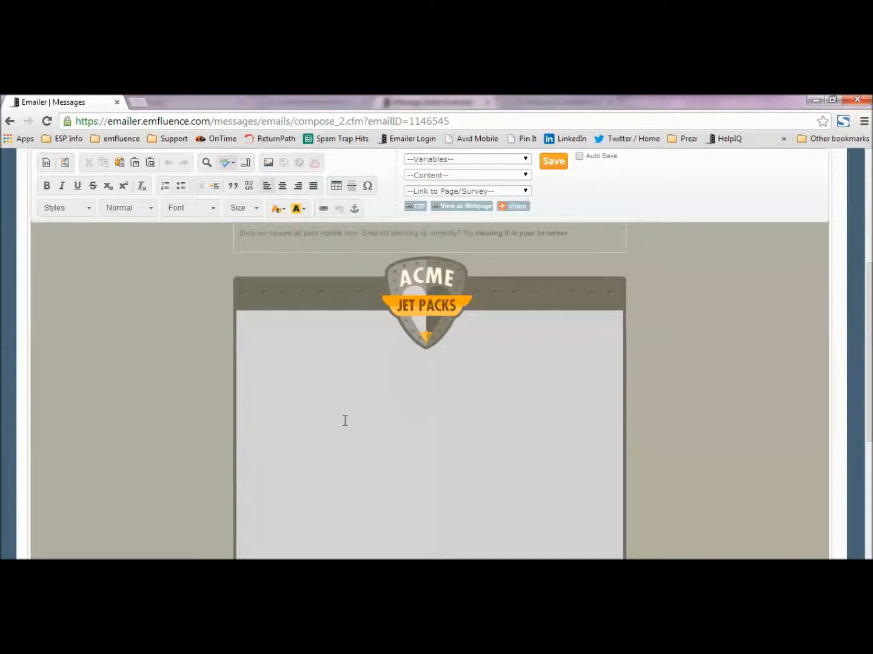
pyautogui.hotkey('ctrl', 'v')
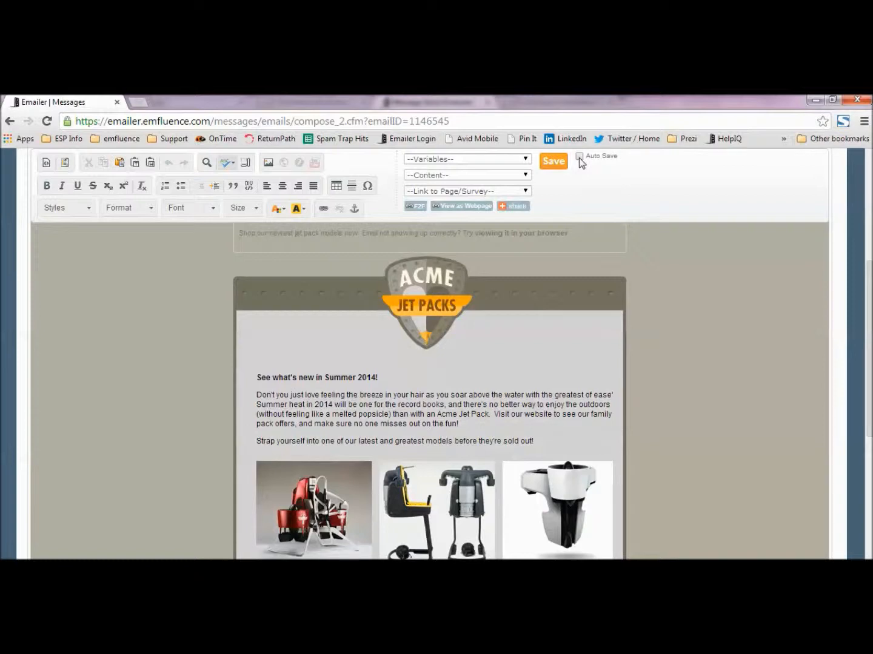
pyautogui.scroll(-4, 712, 392)
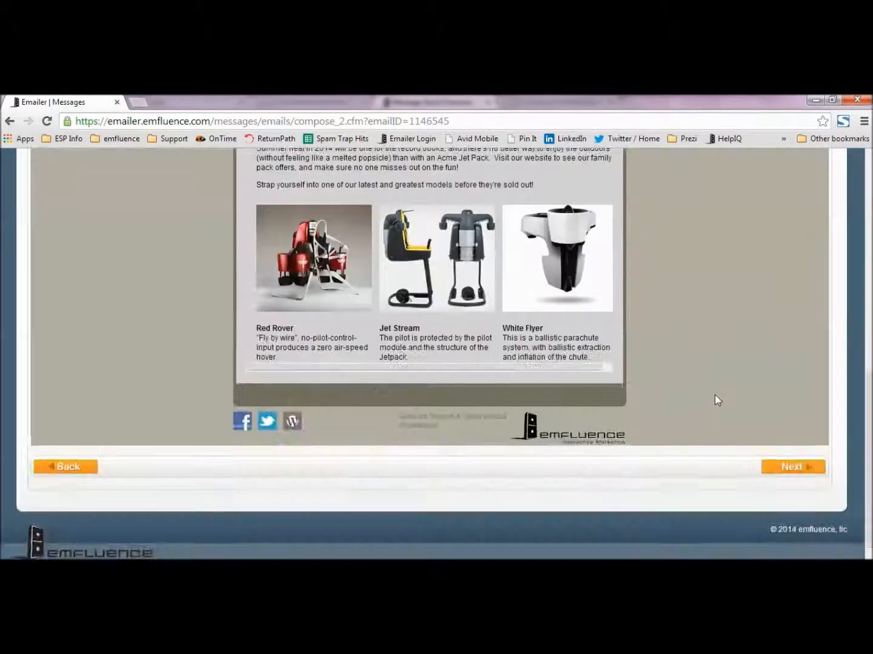
pyautogui.scroll(-1, 717, 399)
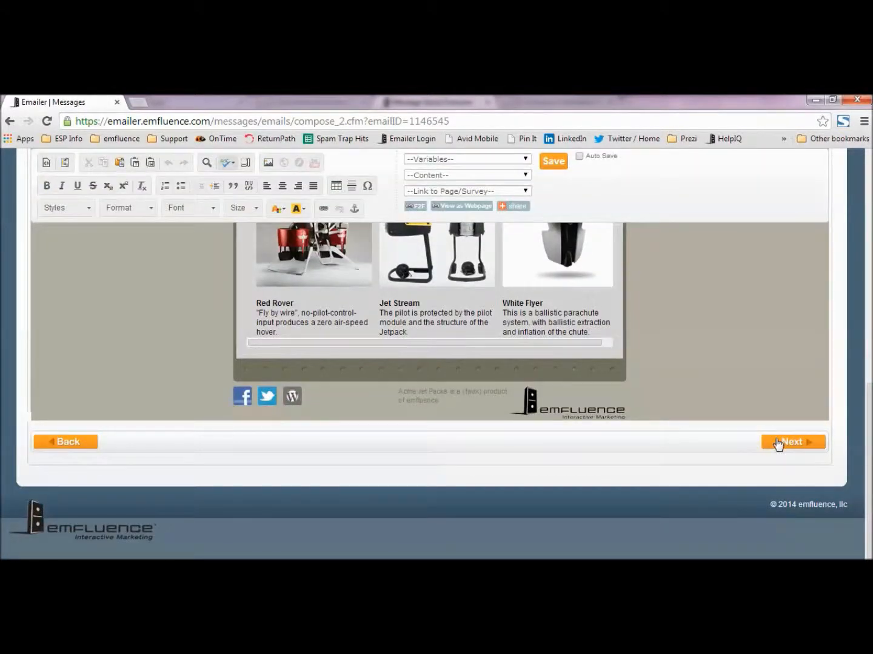
pyautogui.click(778, 443)
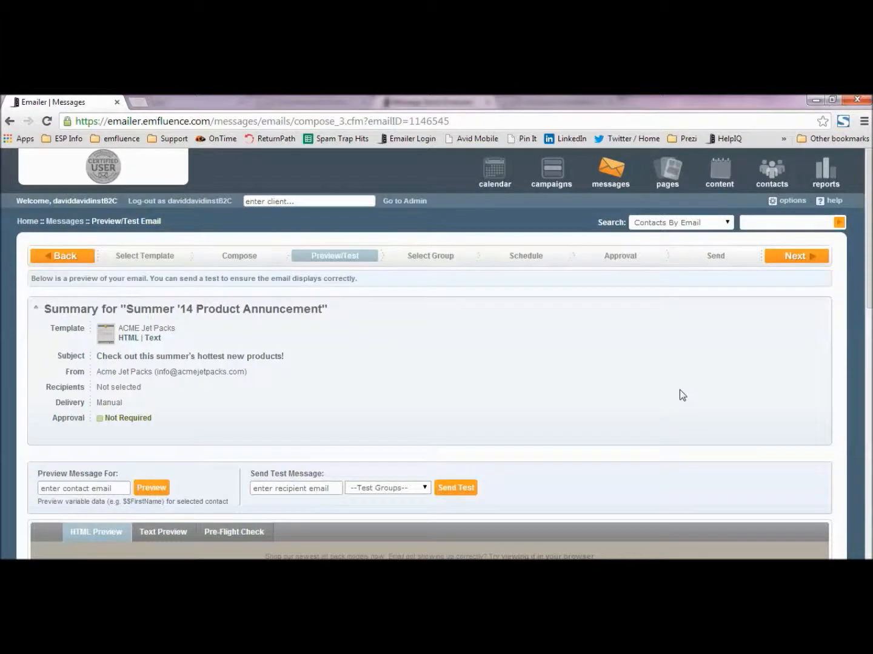
# Review the email's HTML preview and its pre-flight email renderings across the different mail clients
pyautogui.scroll(-4, 679, 390)
pyautogui.scroll(-1, 680, 391)
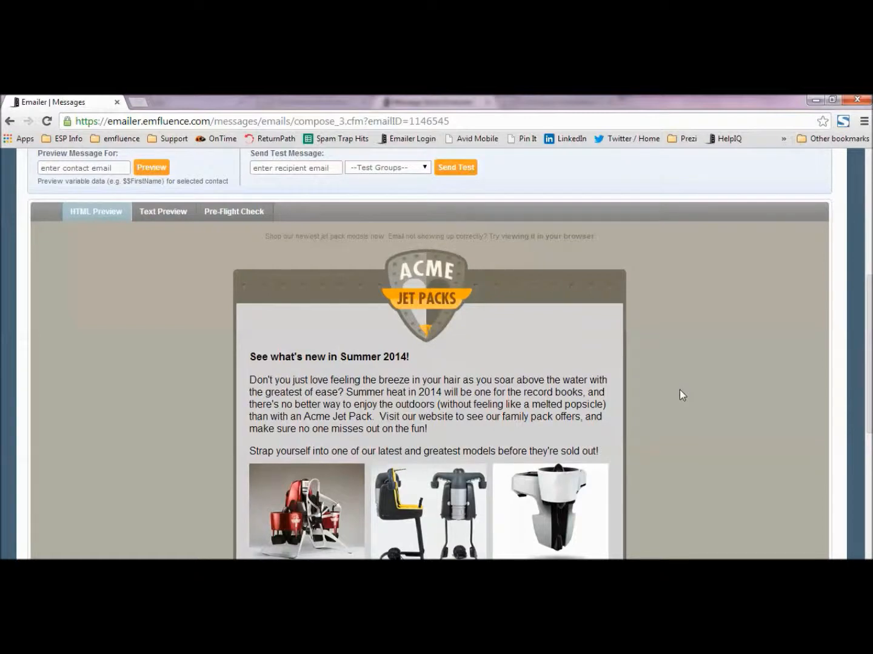
pyautogui.click(240, 212)
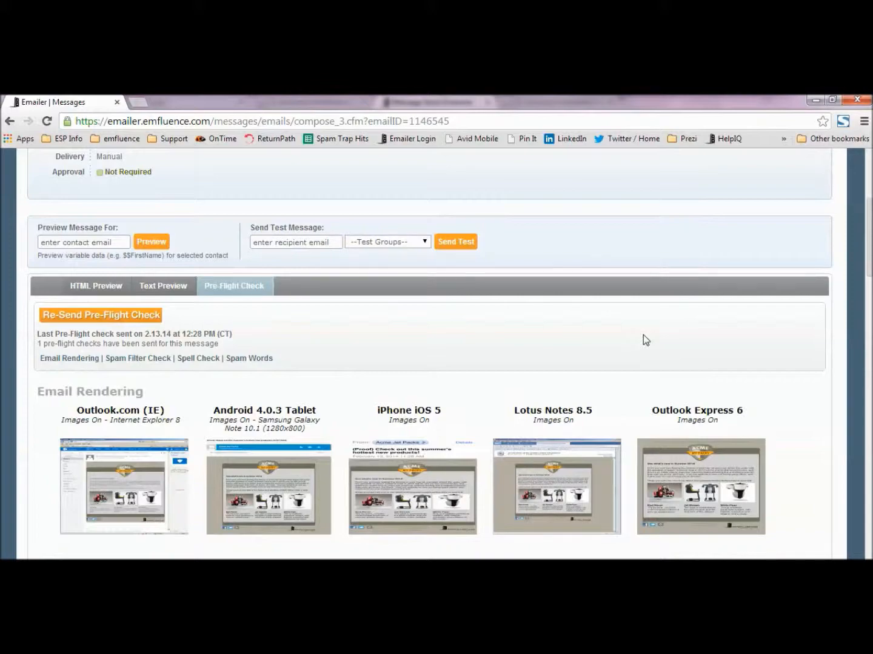
pyautogui.scroll(-3, 646, 341)
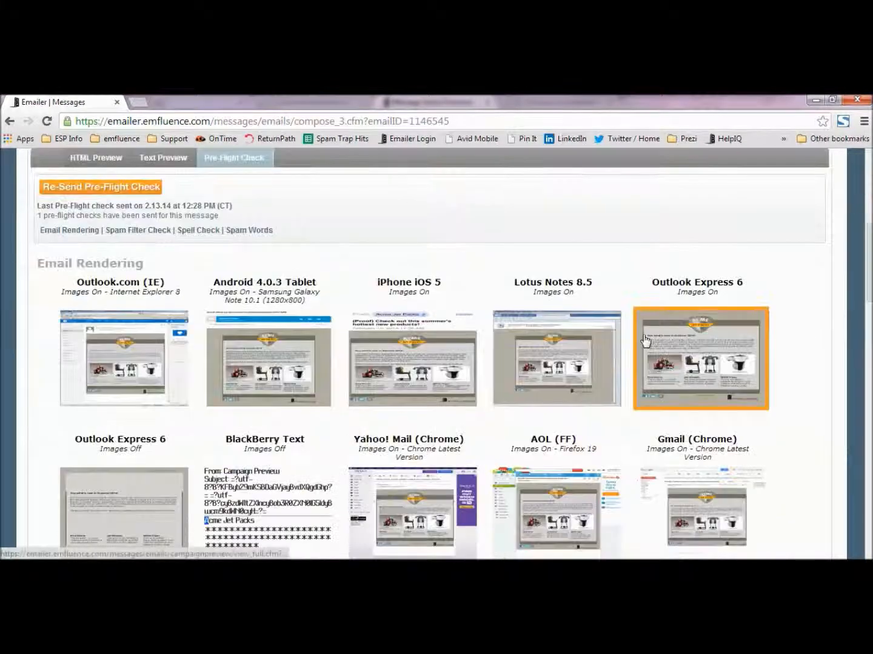
pyautogui.scroll(-3, 645, 341)
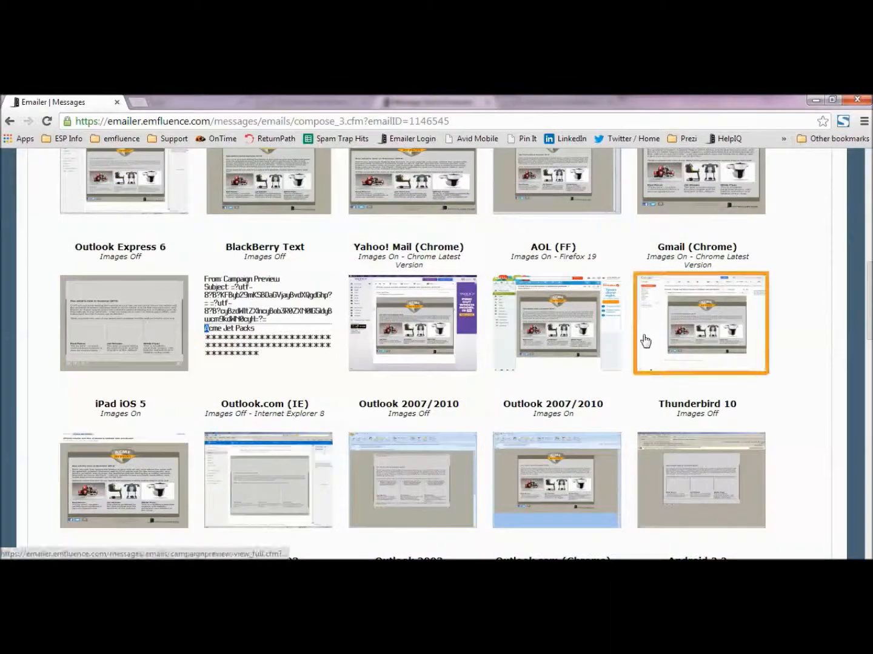
pyautogui.scroll(5, 645, 341)
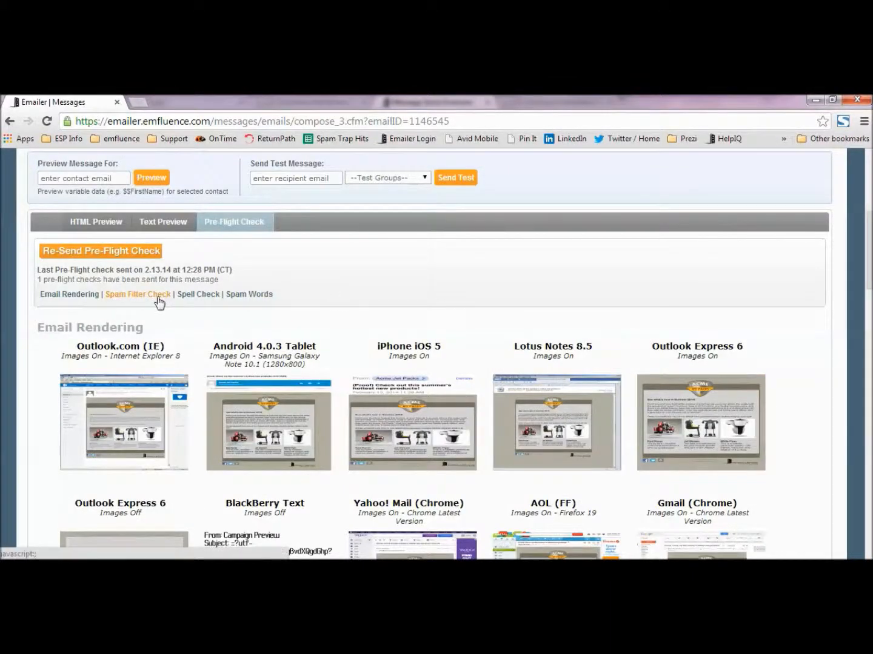
# Examine the pre-flight spam filter check for the desktop client, gateway and server filters
pyautogui.click(158, 296)
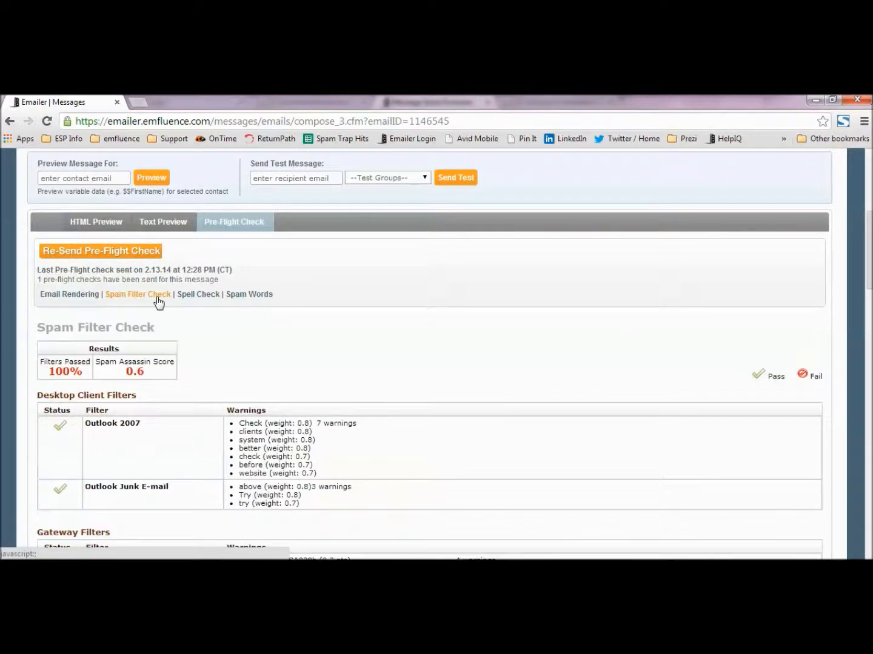
pyautogui.scroll(-7, 157, 298)
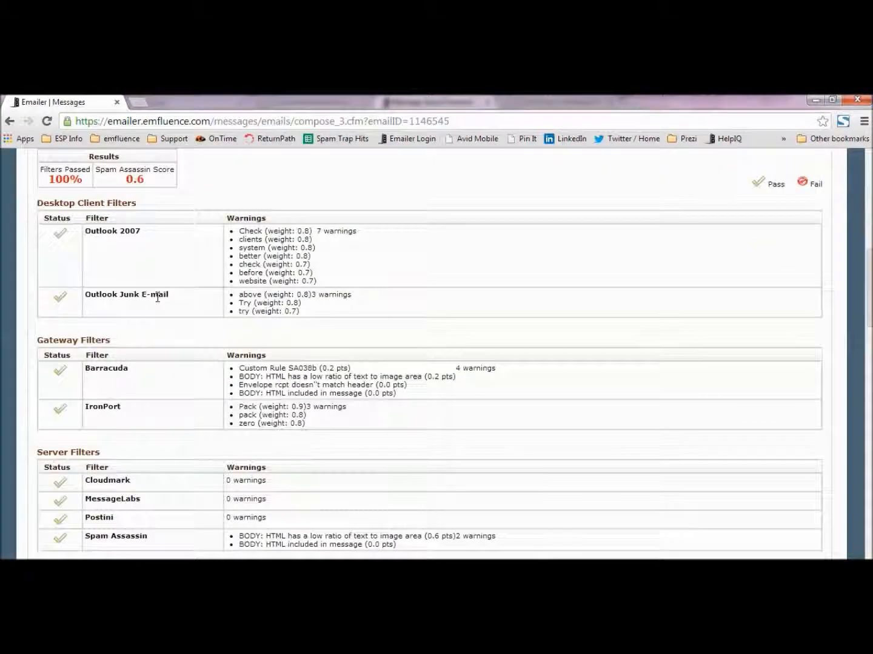
pyautogui.scroll(4, 156, 297)
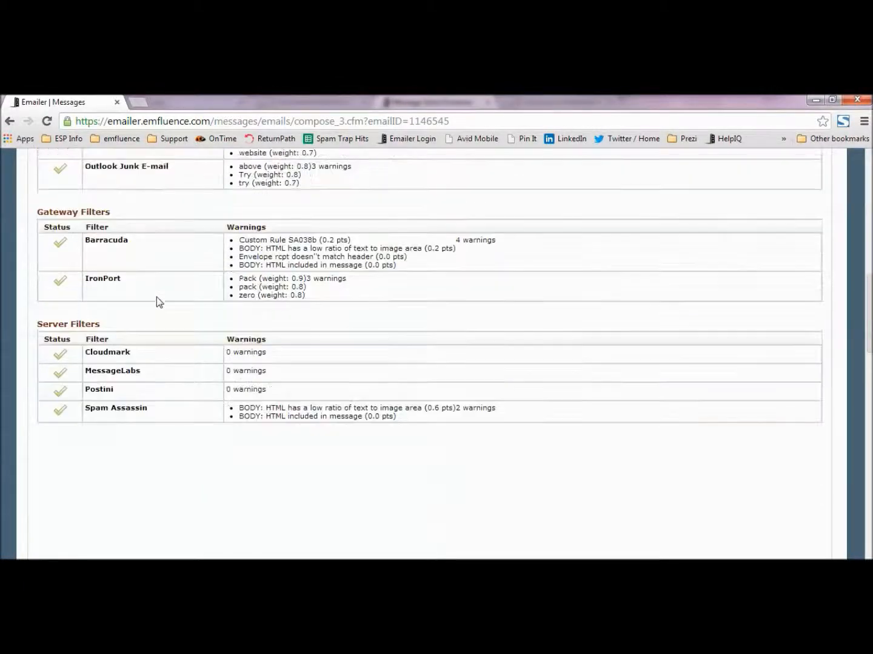
pyautogui.scroll(3, 157, 297)
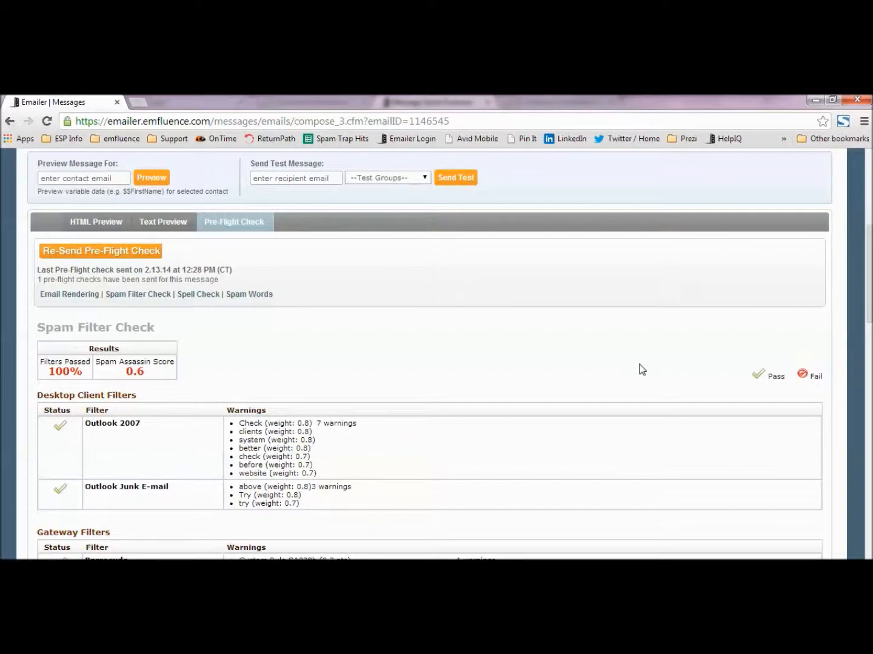
# Address the email to two individual recipients' e-mail addresses and the Jet Pack Customers group, and continue to scheduling
pyautogui.scroll(-9, 642, 370)
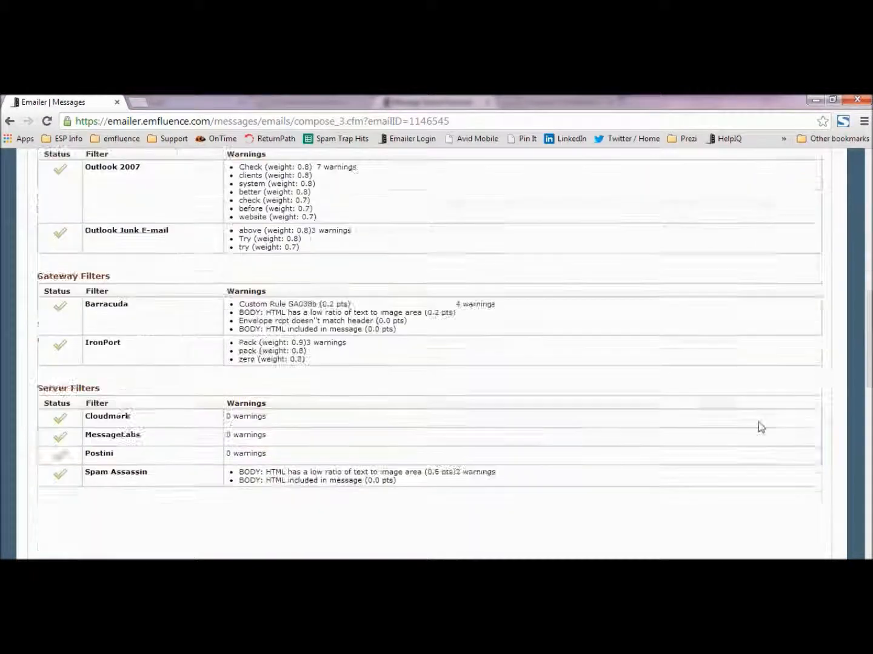
pyautogui.scroll(-5, 800, 483)
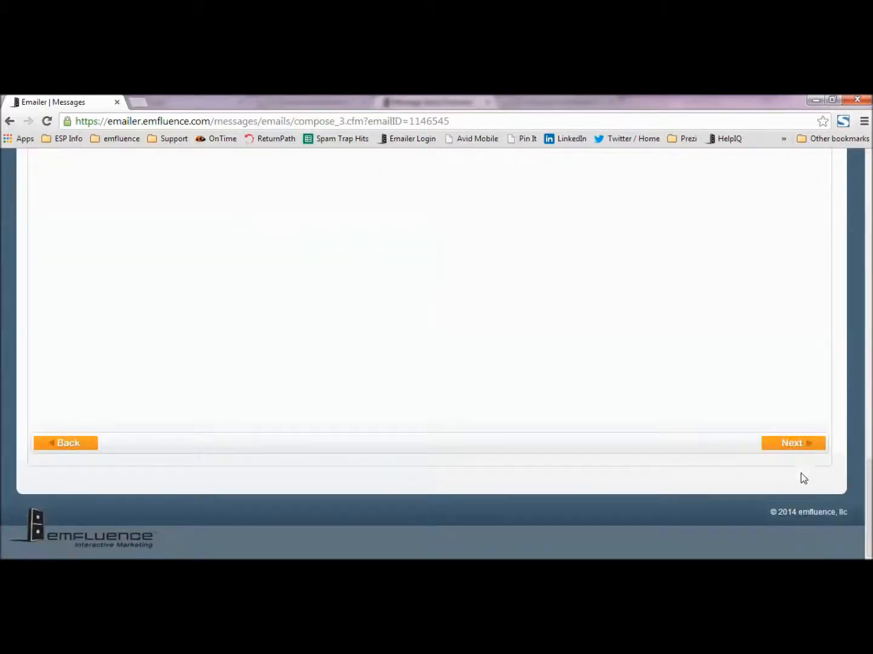
pyautogui.click(790, 444)
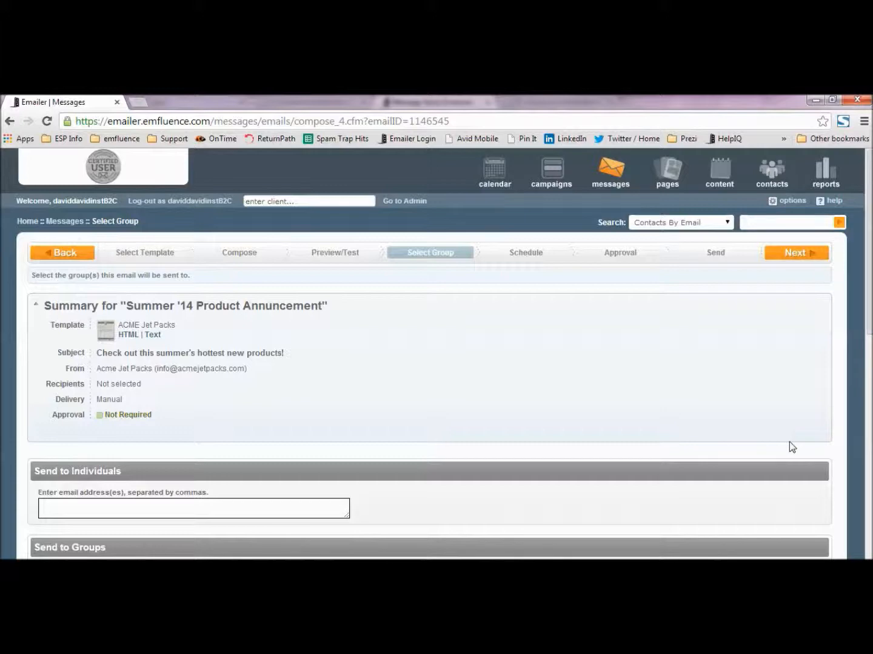
pyautogui.scroll(-3, 689, 437)
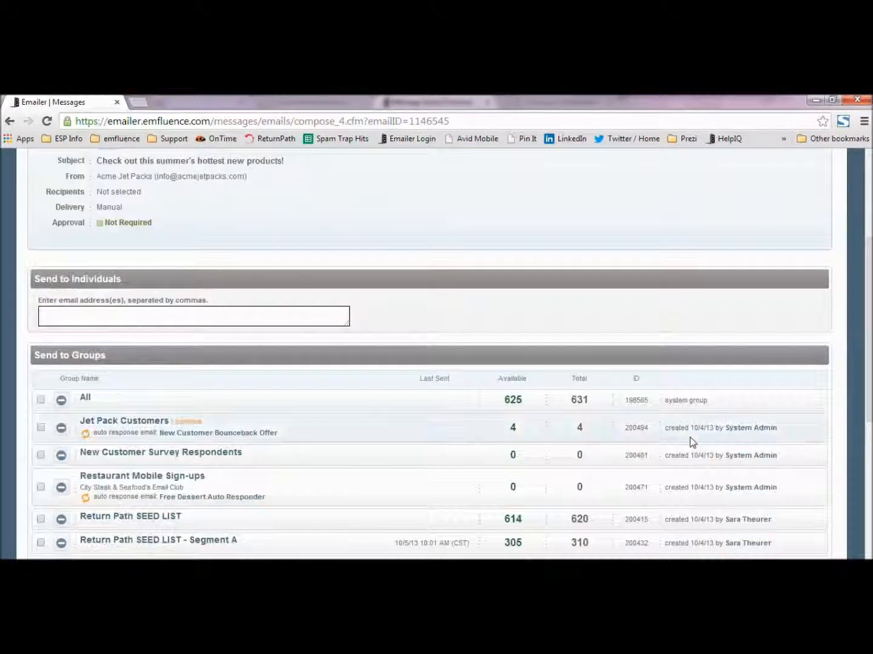
pyautogui.scroll(-2, 689, 437)
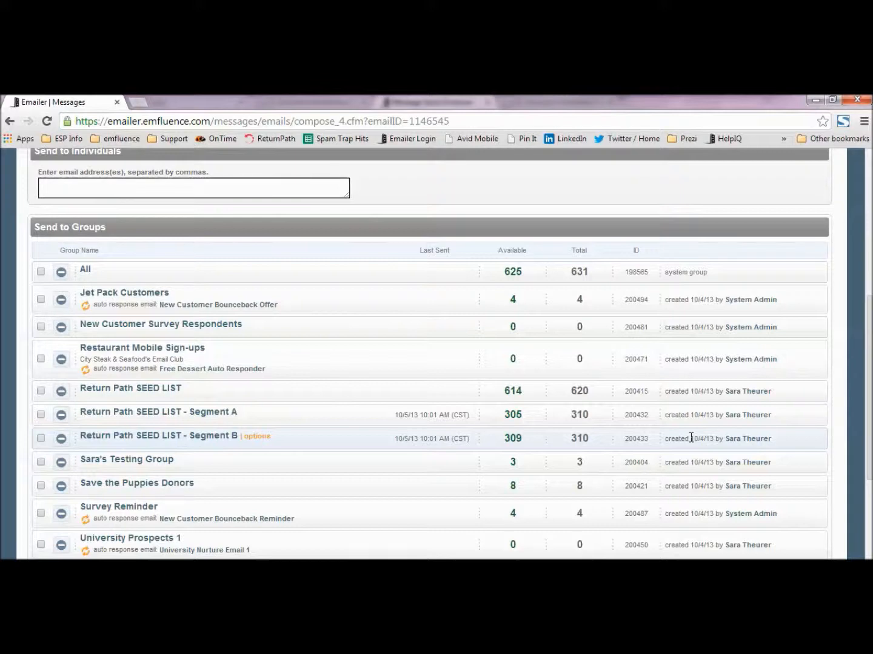
pyautogui.click(293, 193)
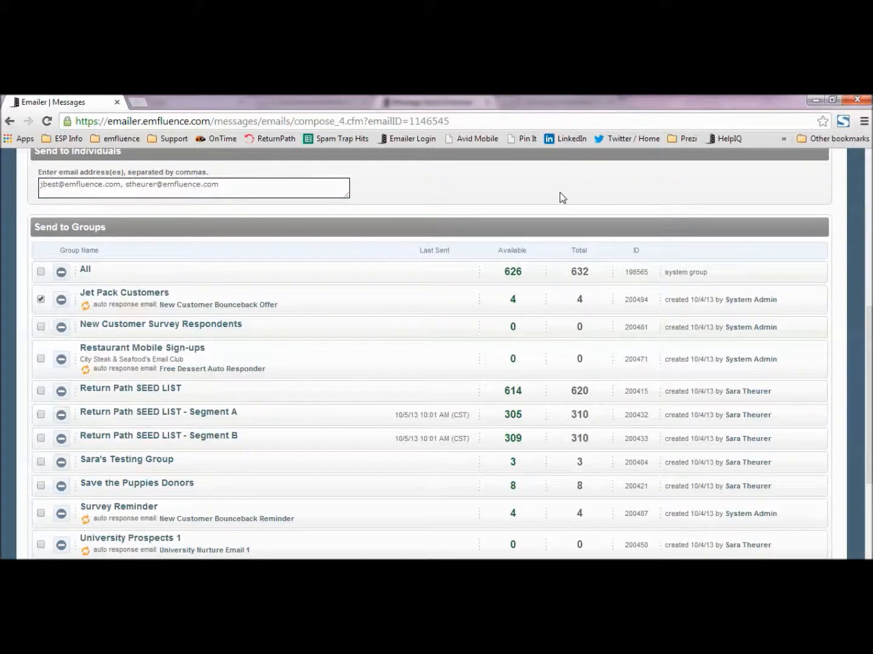
pyautogui.scroll(-3, 561, 196)
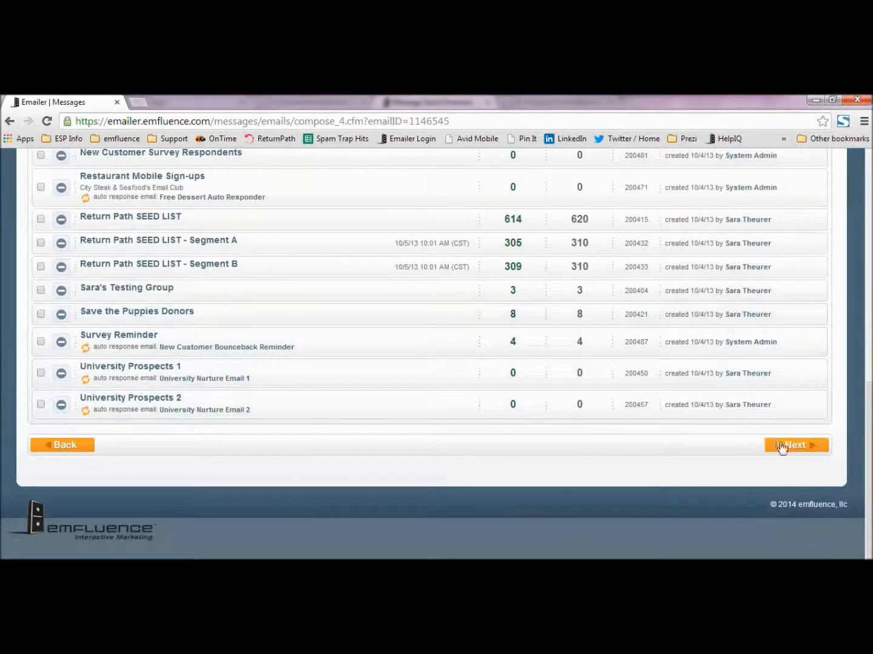
pyautogui.click(781, 444)
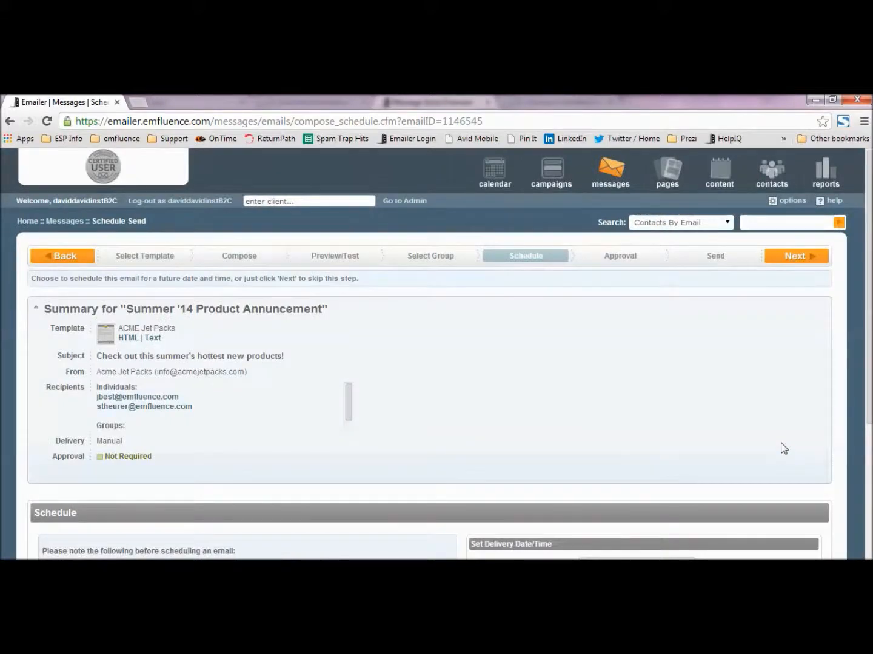
# Look at the send date calendar, and skip scheduling by continuing to approval without a delivery date or time
pyautogui.scroll(-3, 784, 449)
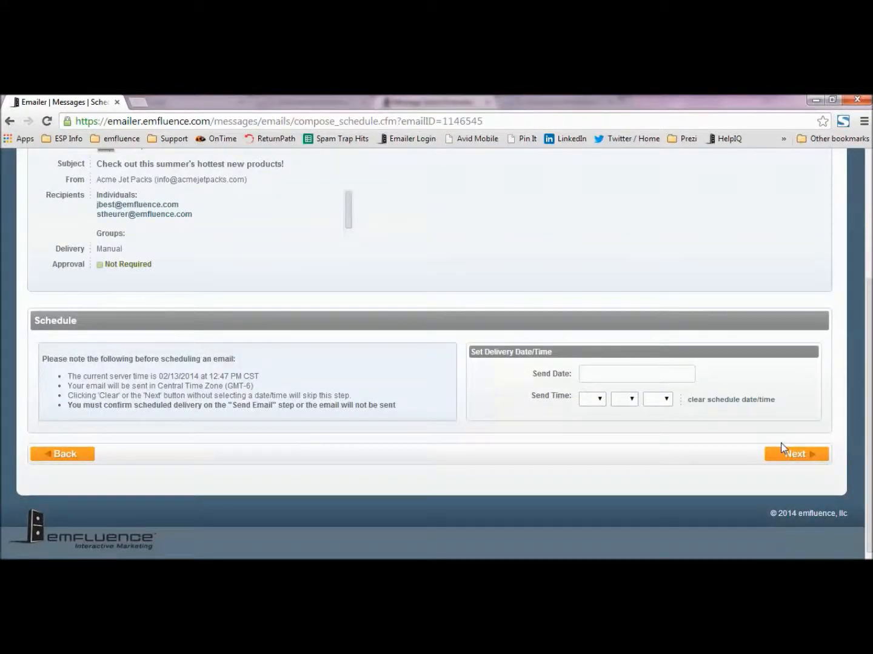
pyautogui.click(675, 375)
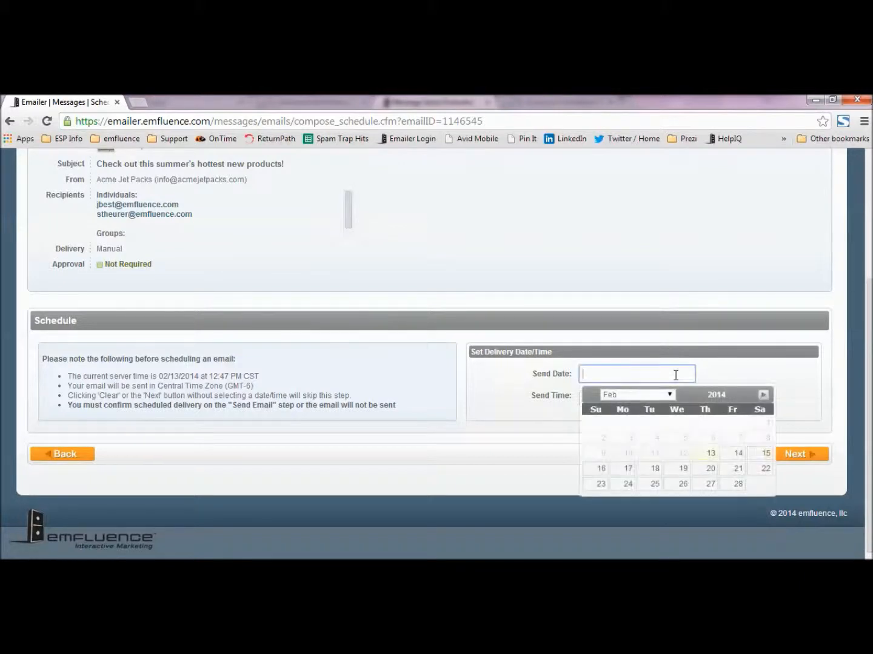
pyautogui.click(719, 376)
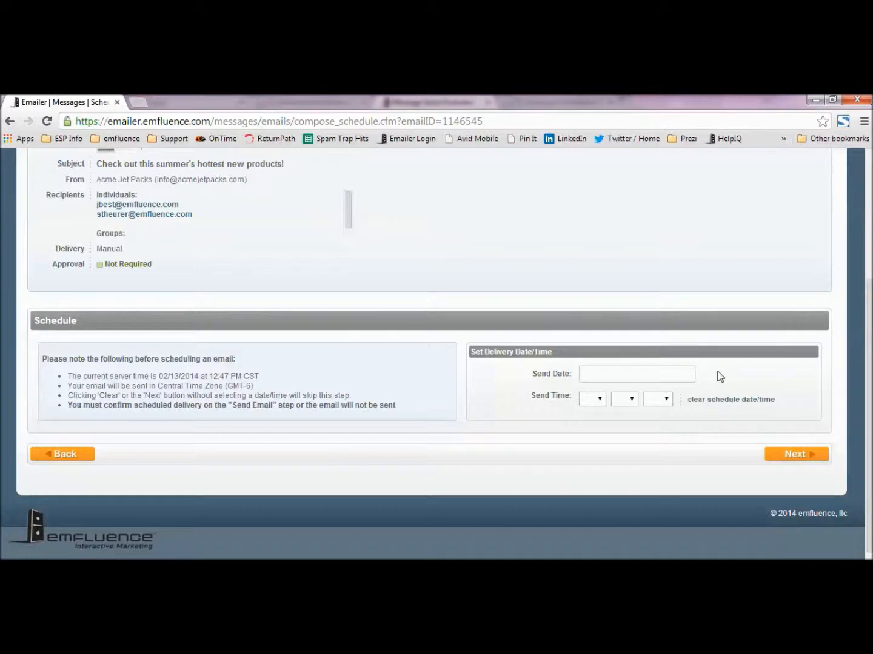
pyautogui.click(788, 458)
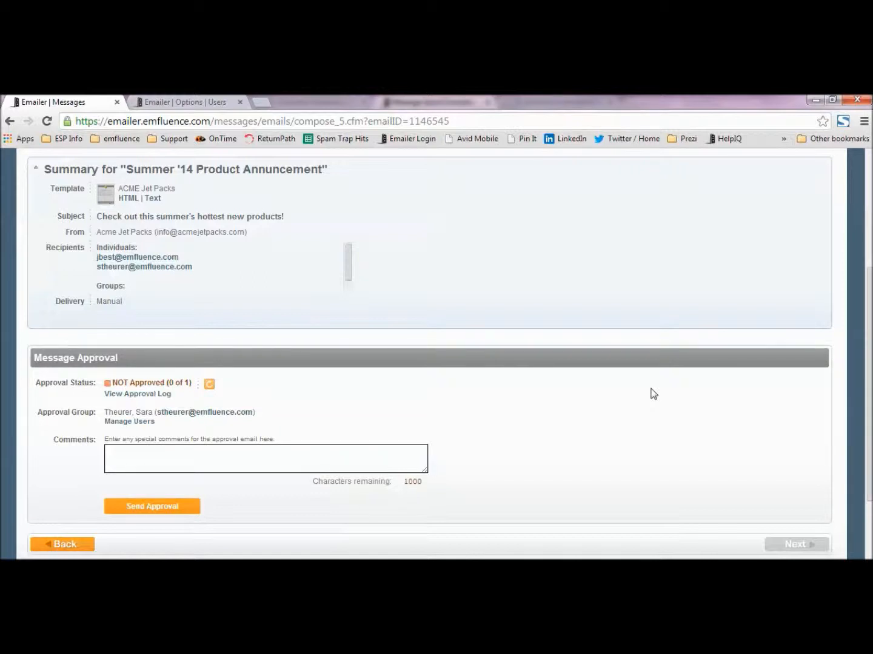
# Send the message for approval with the comment "Please review this email and let me know if it's good to go!"
pyautogui.click(340, 458)
pyautogui.write("Please review this email and let me know if it's good to go!")
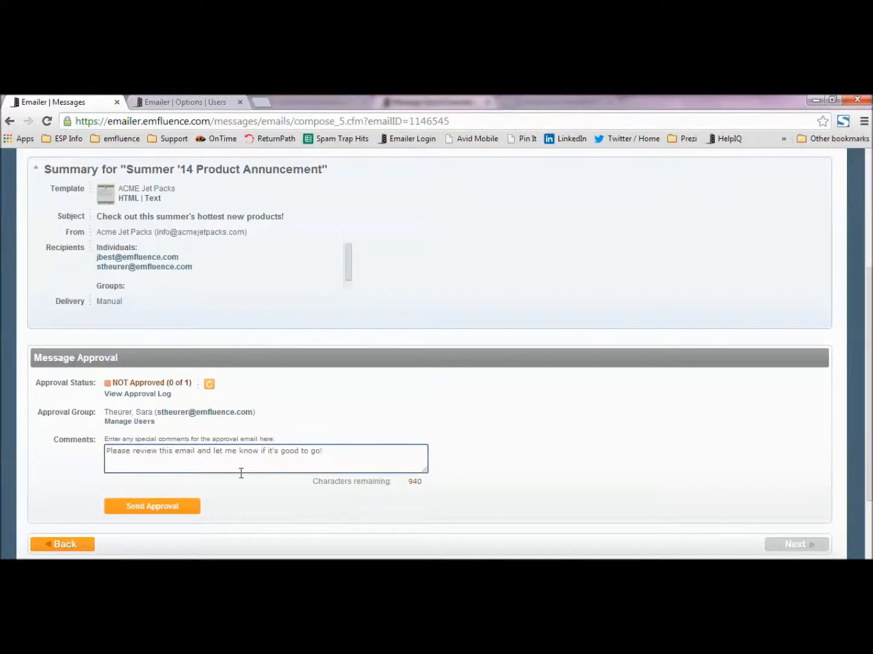
pyautogui.click(177, 506)
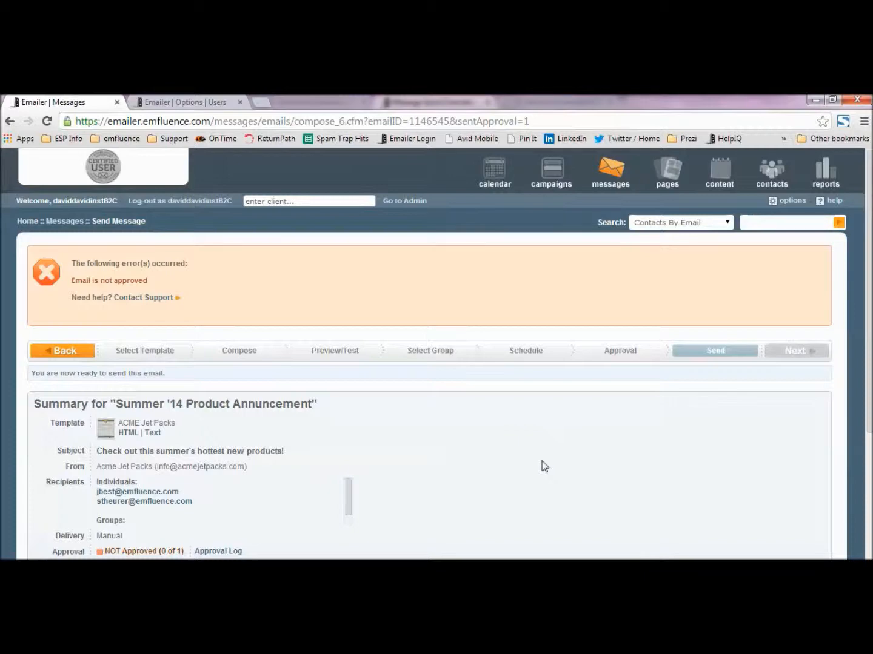
# Review the email's HTML version from the summary in the final send stage
pyautogui.click(680, 348)
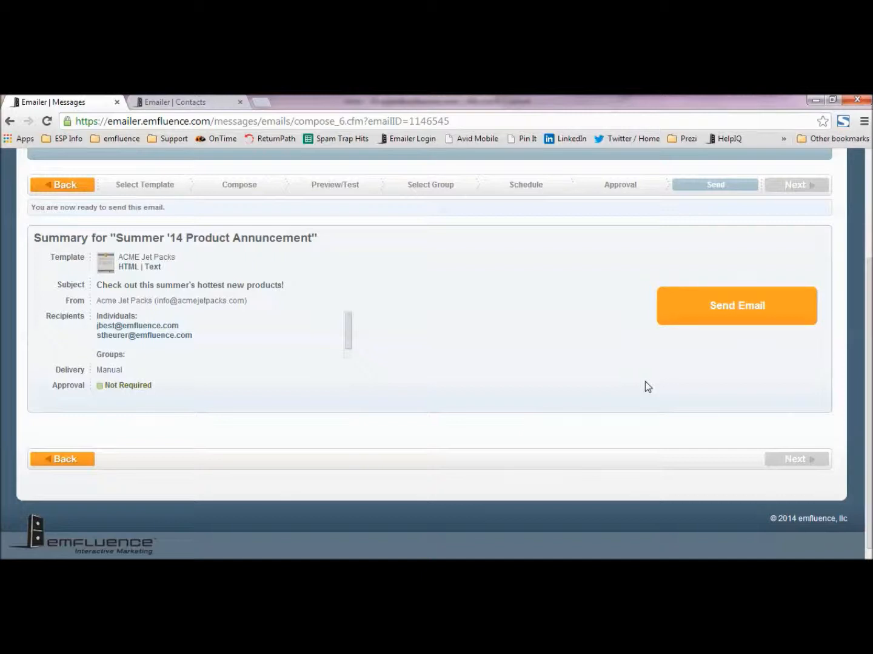
pyautogui.click(128, 267)
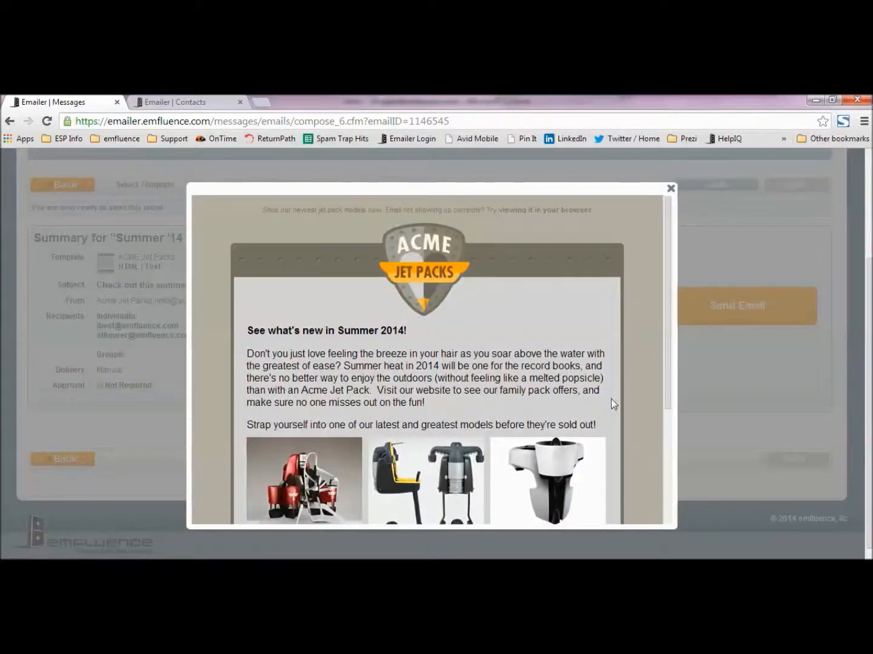
pyautogui.scroll(-3, 543, 391)
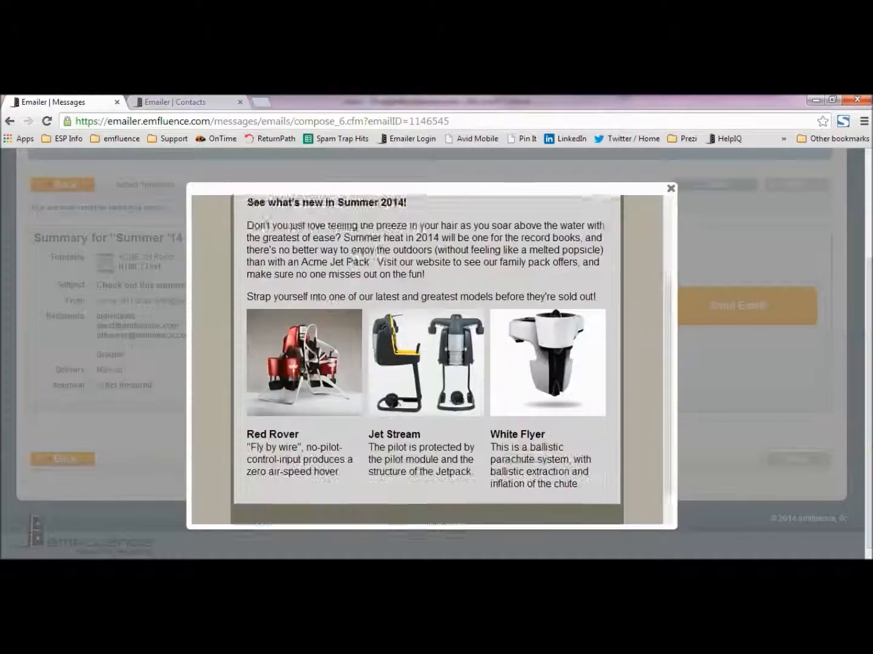
# Close the HTML preview, review the email's plain text version from the summary, and return to the send stage
pyautogui.click(671, 189)
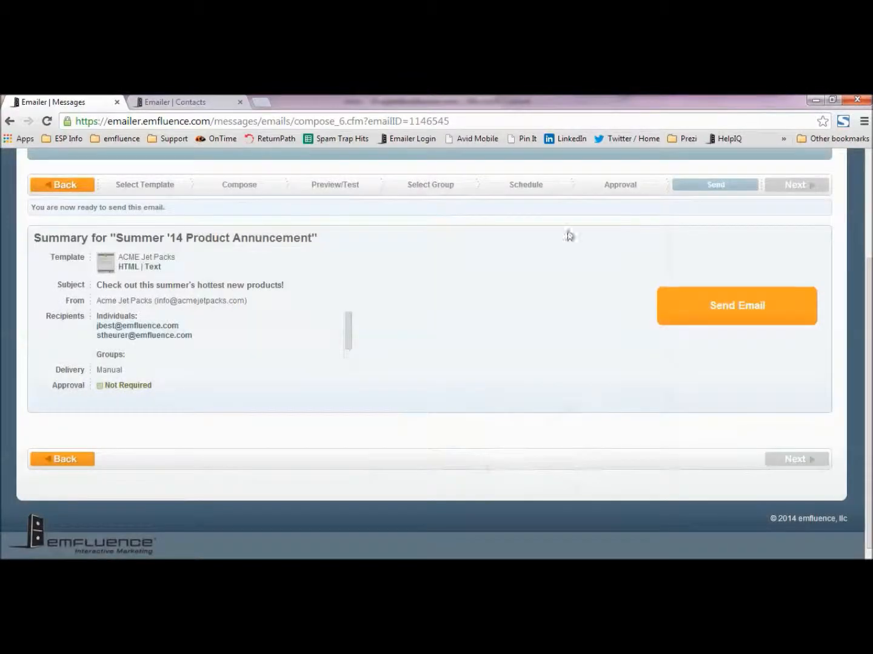
pyautogui.click(154, 268)
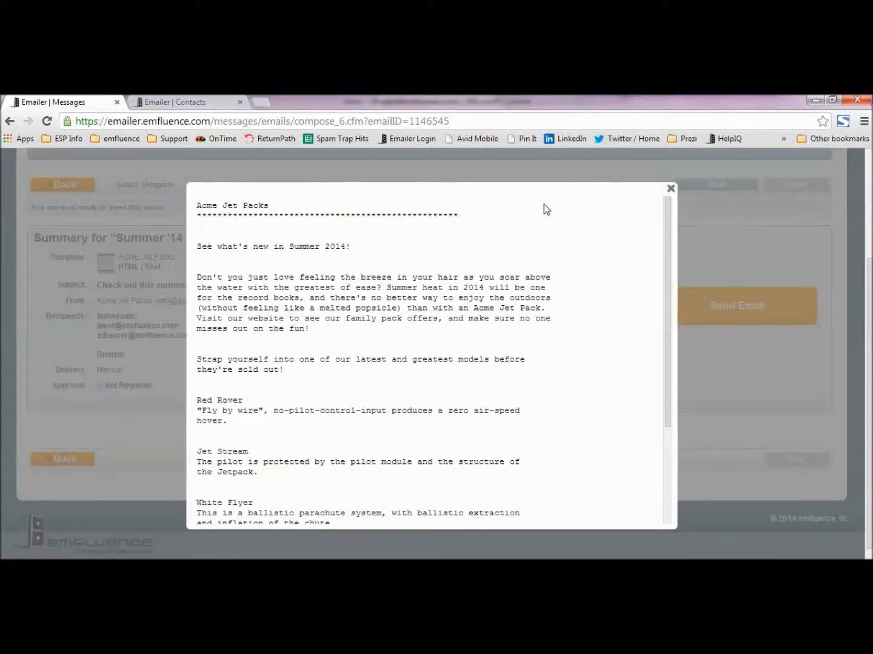
pyautogui.click(671, 190)
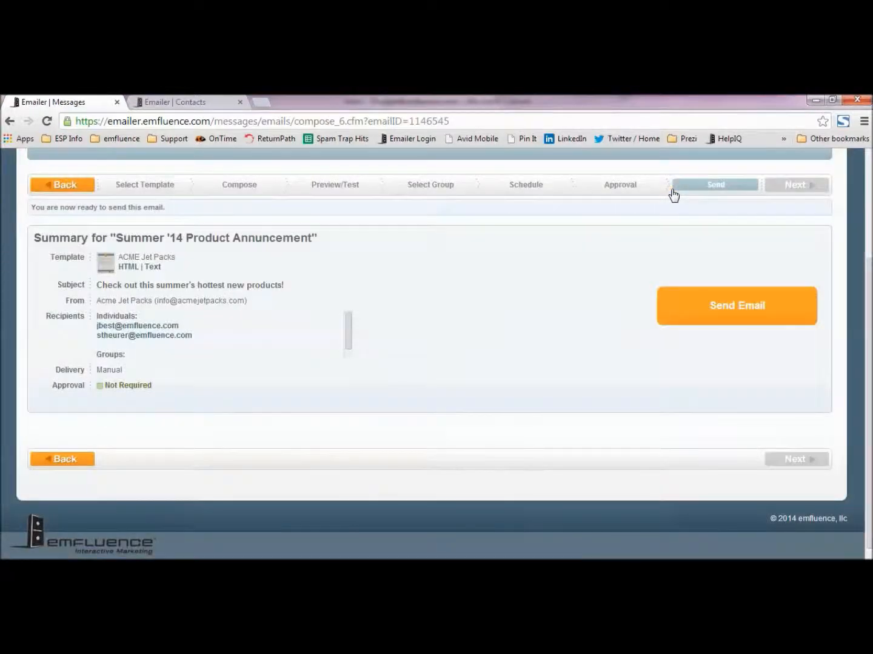
# Send the Summer '14 product announcement email, confirming the send, and refresh its message results
pyautogui.click(723, 308)
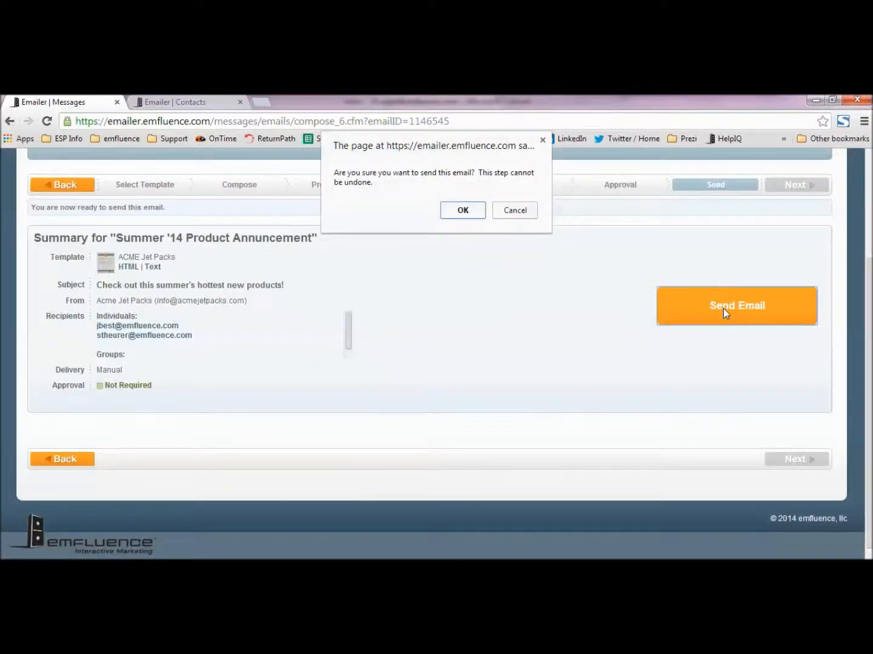
pyautogui.click(459, 210)
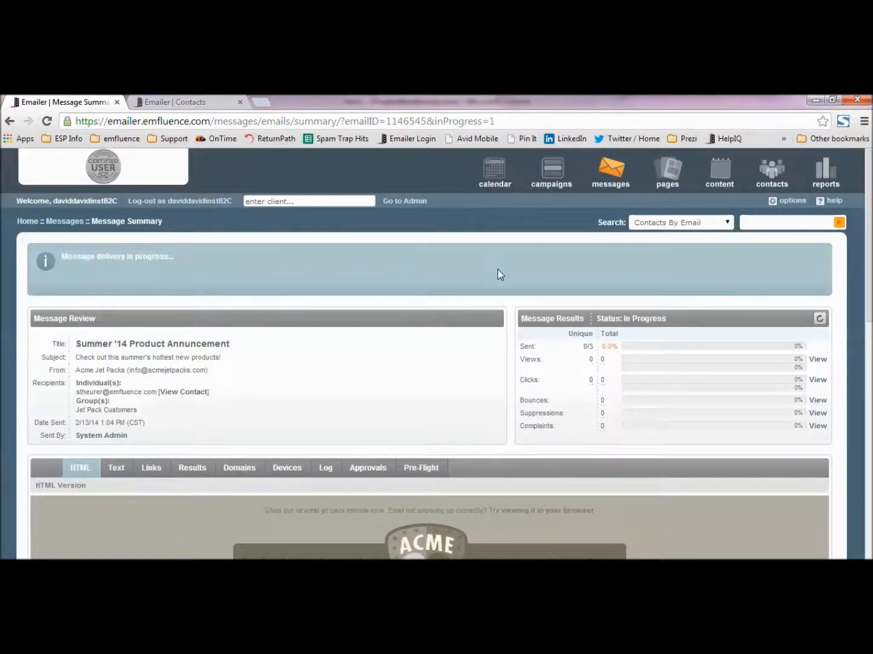
pyautogui.click(820, 319)
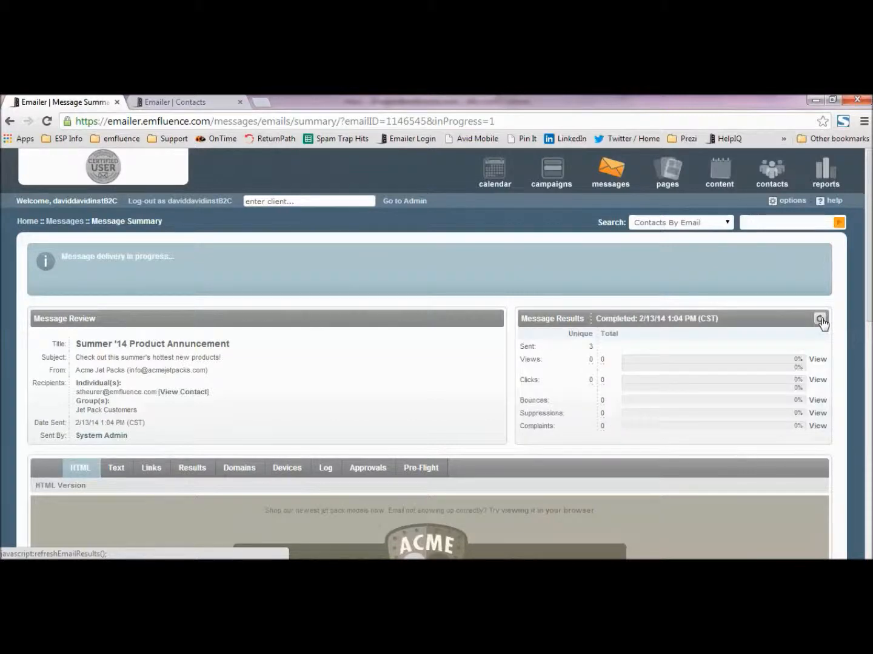